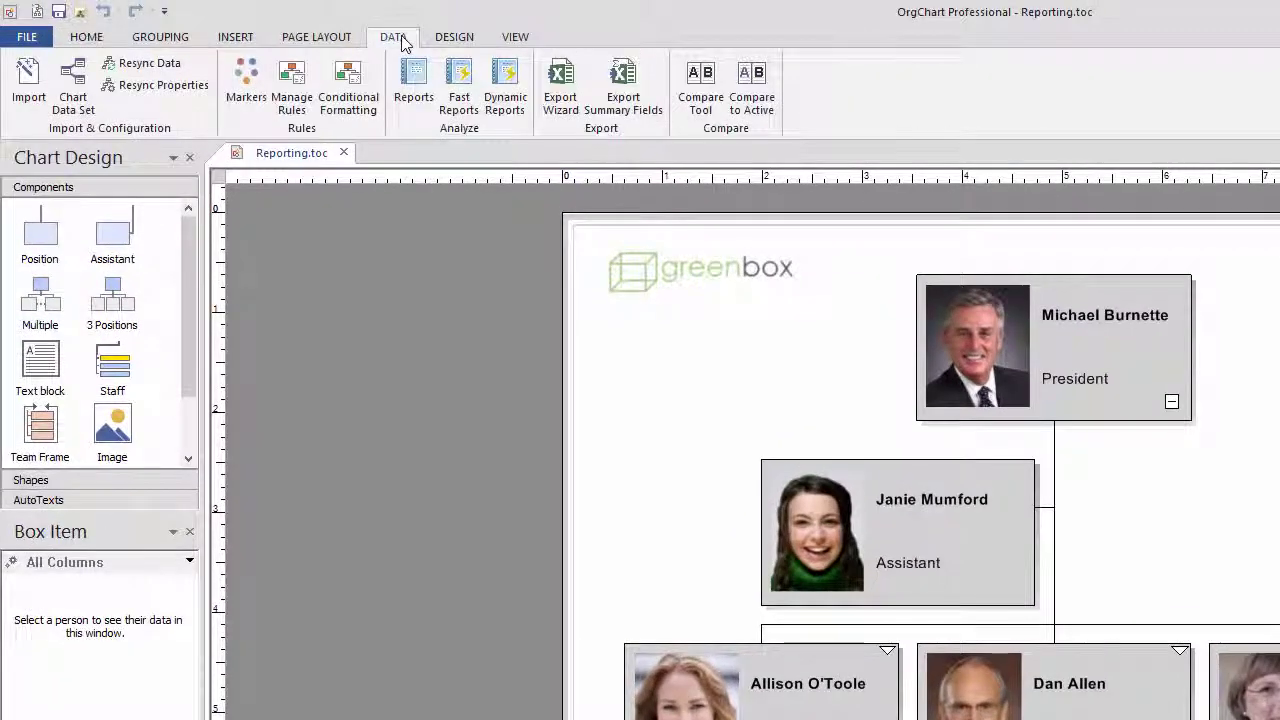
# Step: Start a new dynamic report from DATA > Dynamic Reports and widen the report output panel
pyautogui.click(505, 85)
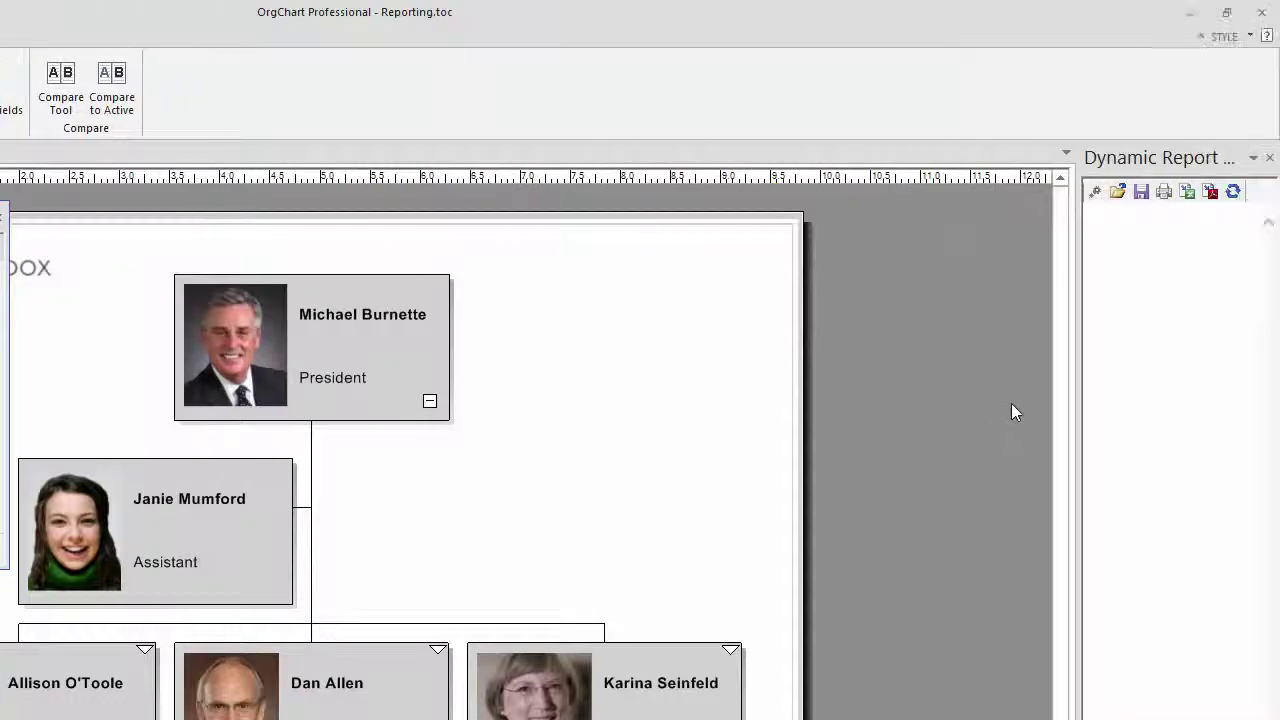
pyautogui.moveTo(1077, 409); pyautogui.dragTo(869, 393)
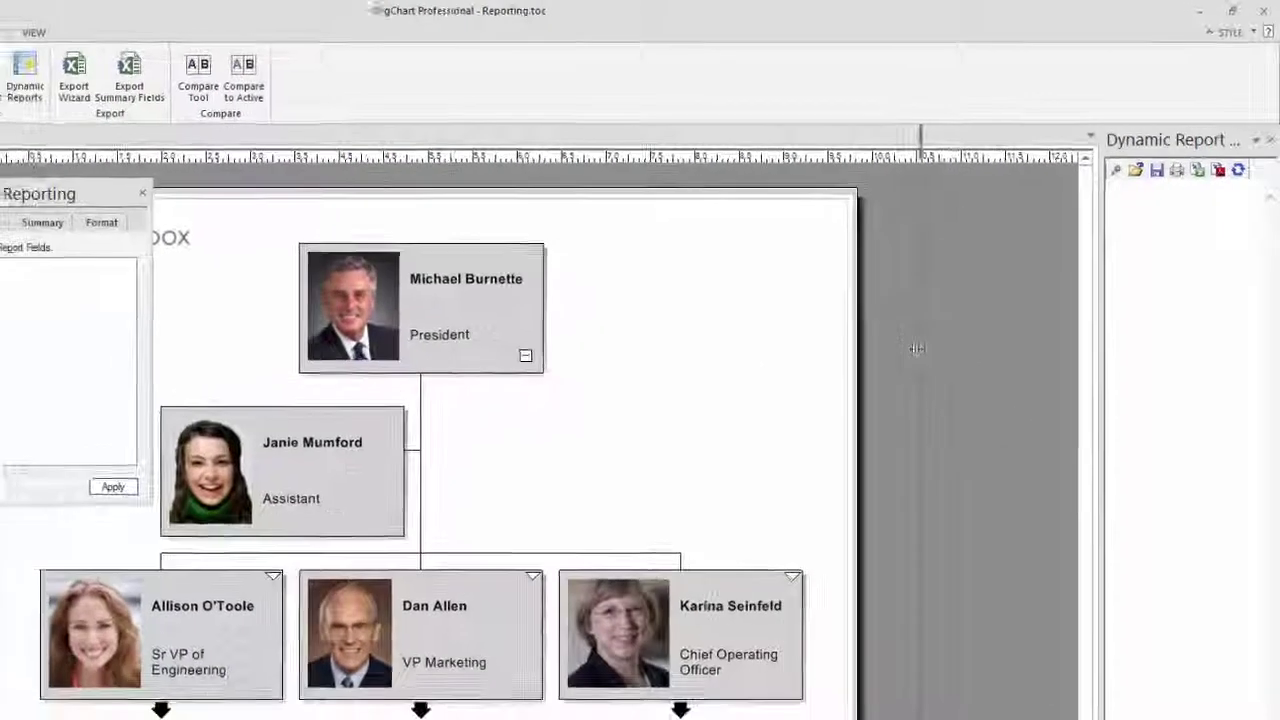
pyautogui.moveTo(917, 348); pyautogui.dragTo(867, 354)
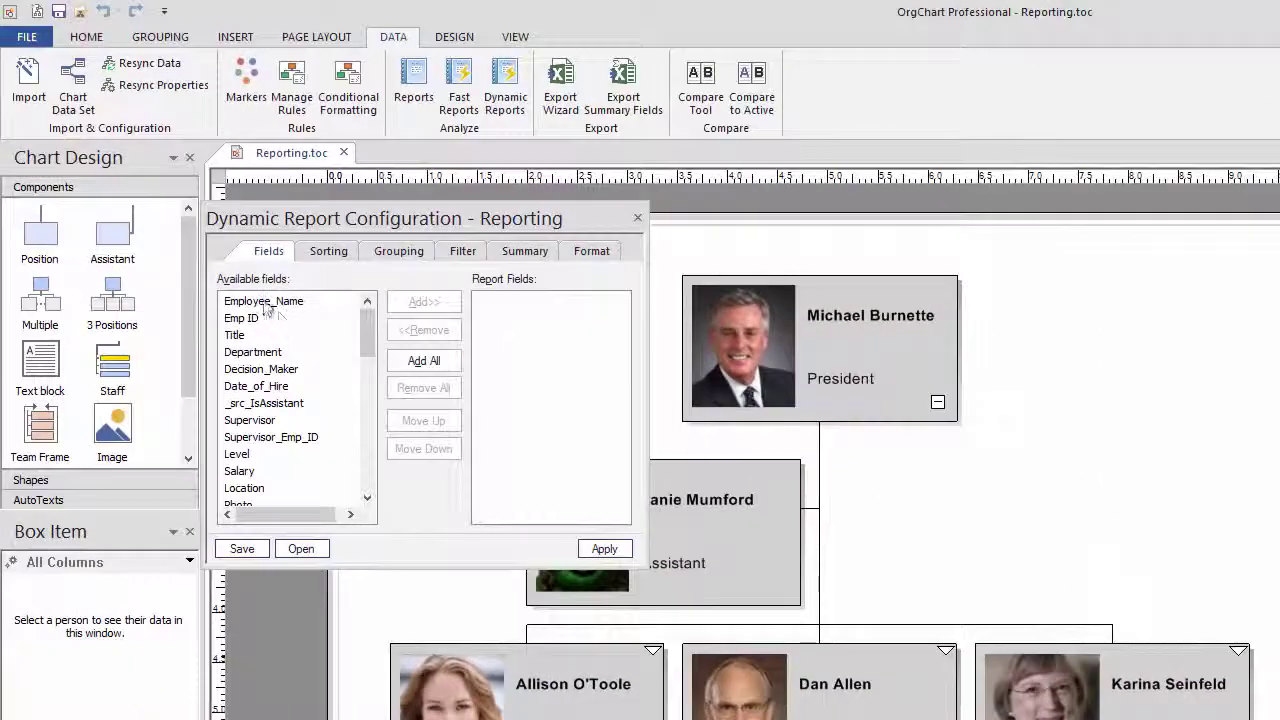
# Step: Add Employee_Name, Title, Location and Pay Grade as report fields and apply them
pyautogui.click(264, 303)
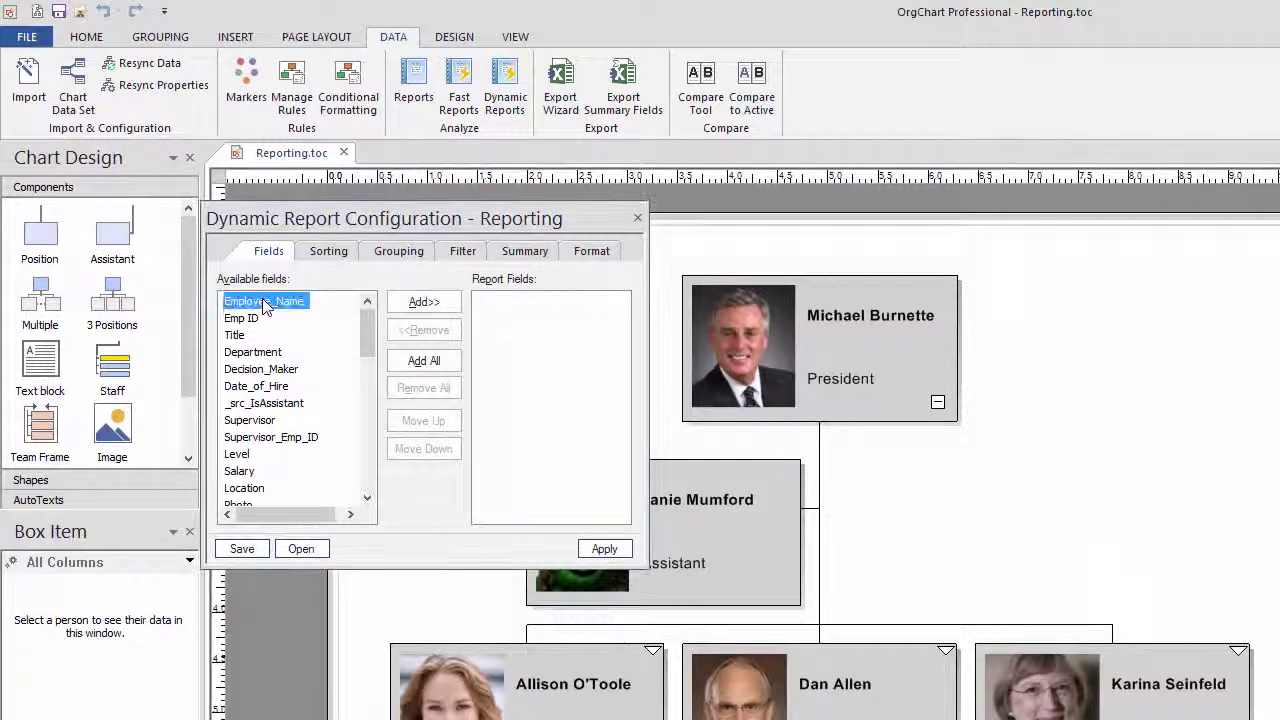
pyautogui.click(416, 305)
pyautogui.click(320, 318)
pyautogui.click(416, 305)
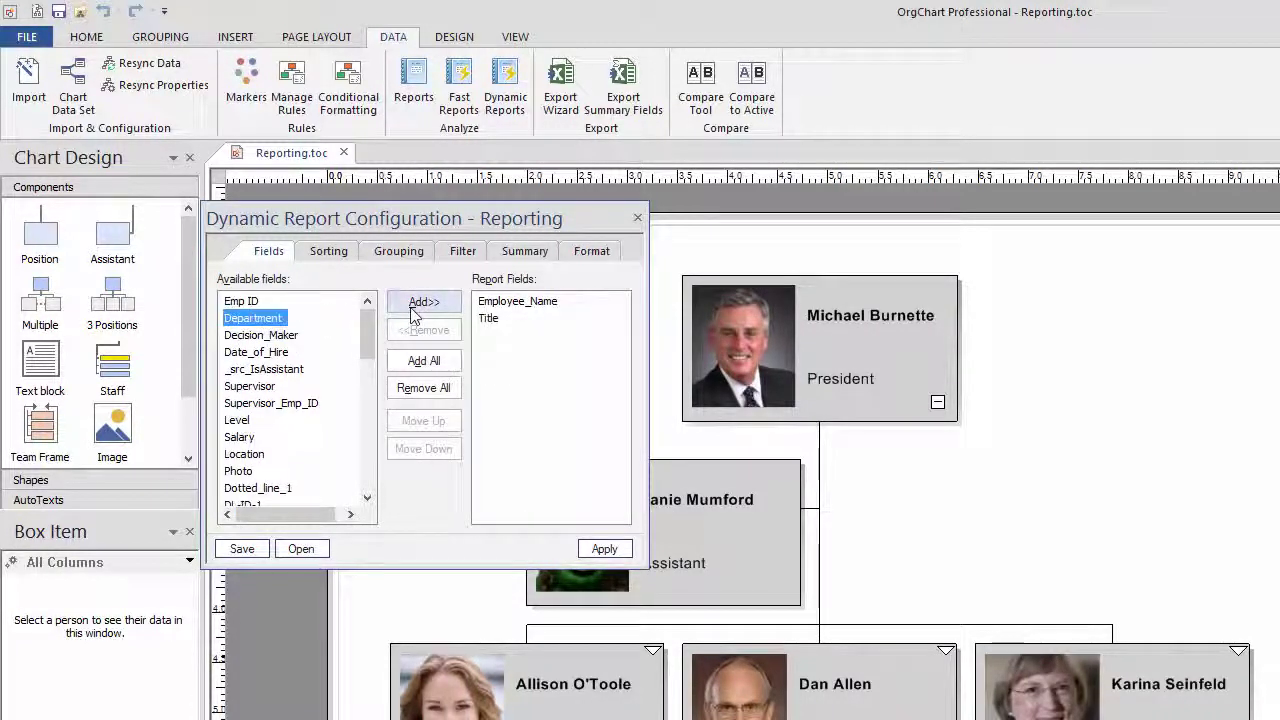
pyautogui.click(250, 454)
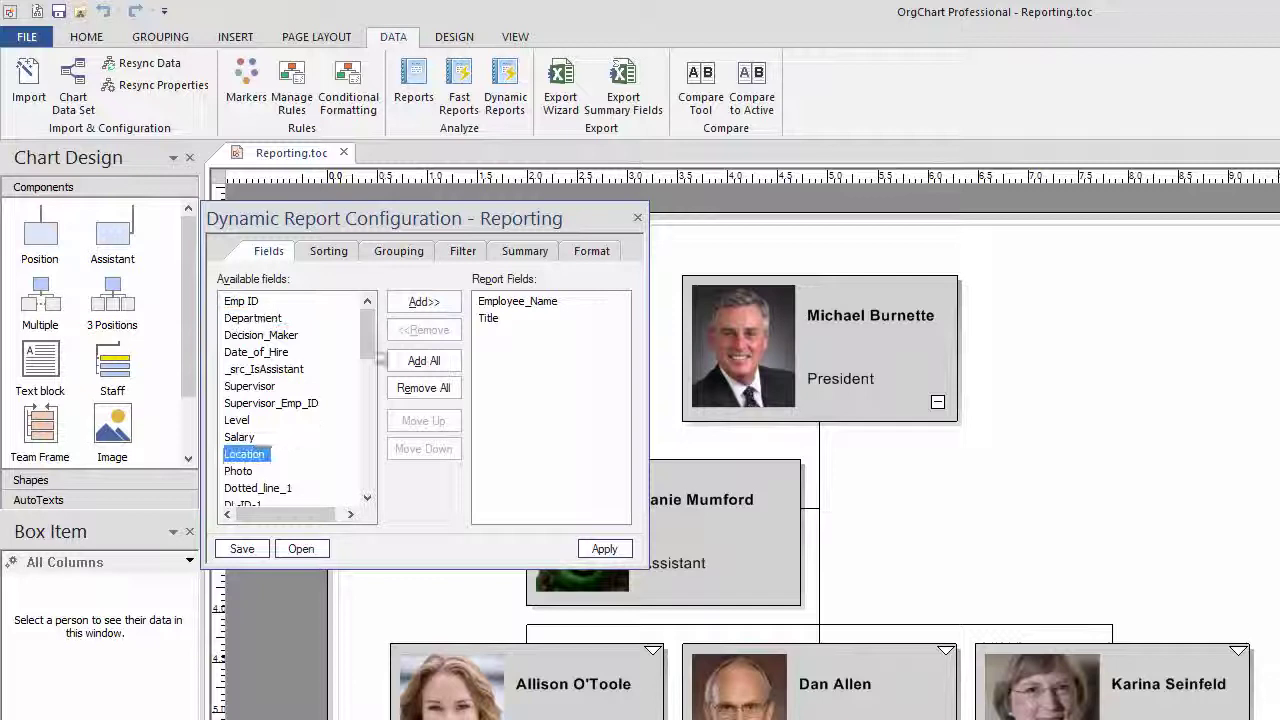
pyautogui.click(425, 304)
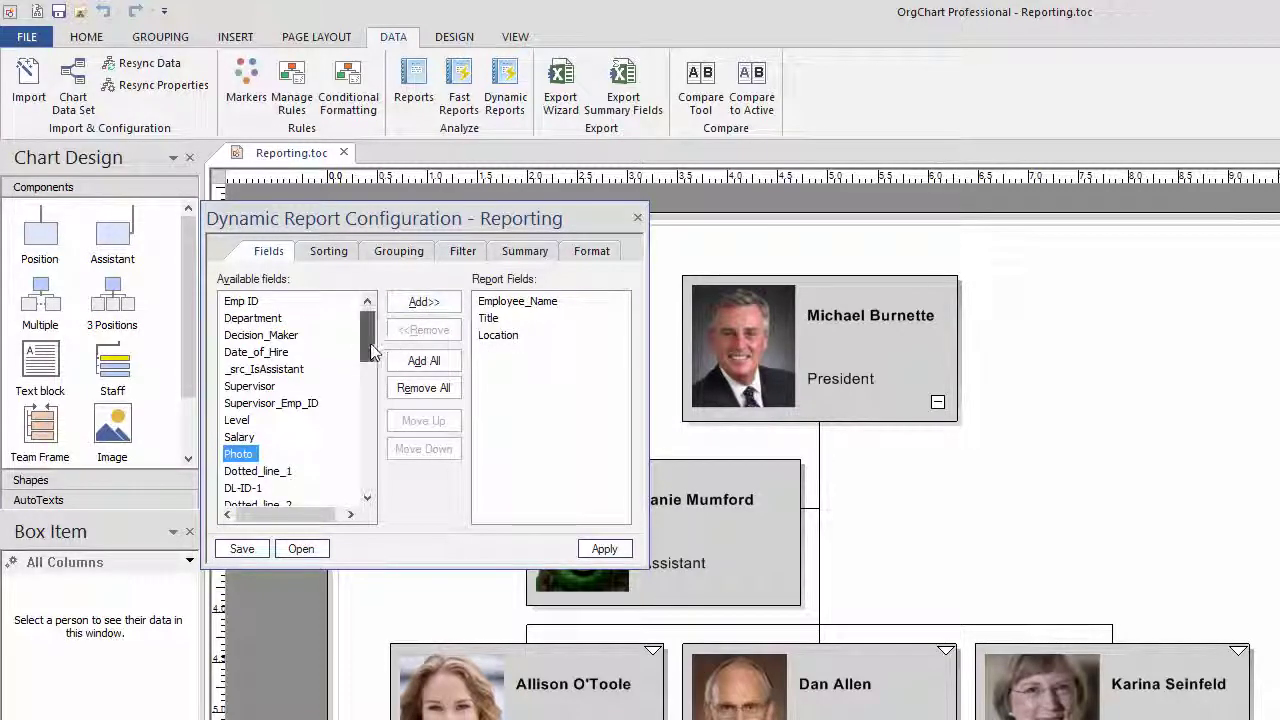
pyautogui.moveTo(367, 345); pyautogui.dragTo(368, 413)
pyautogui.click(268, 454)
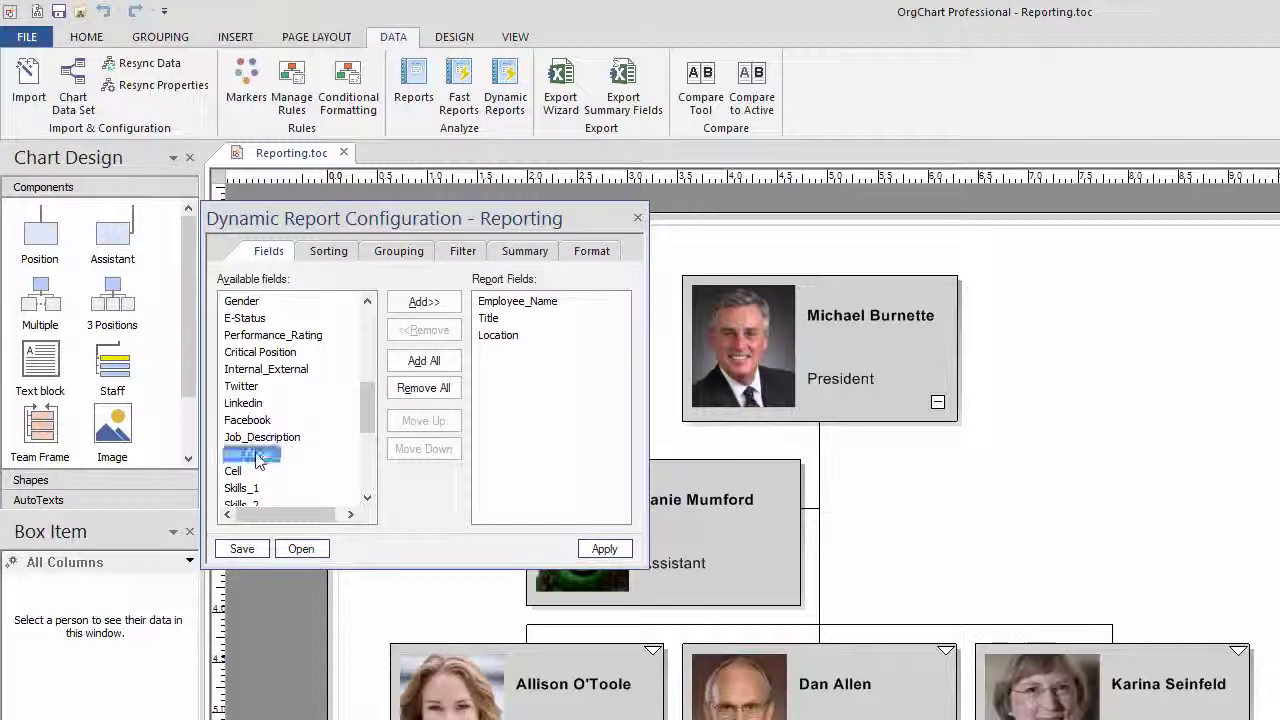
pyautogui.click(428, 305)
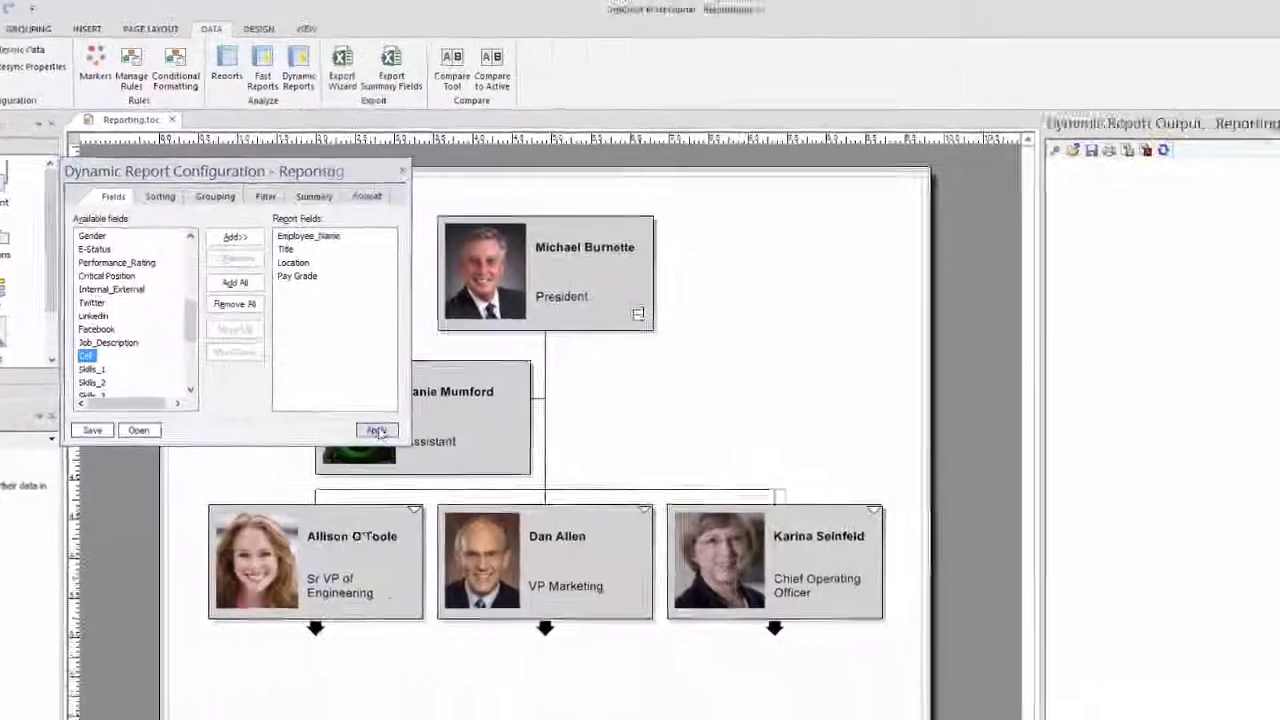
pyautogui.click(604, 549)
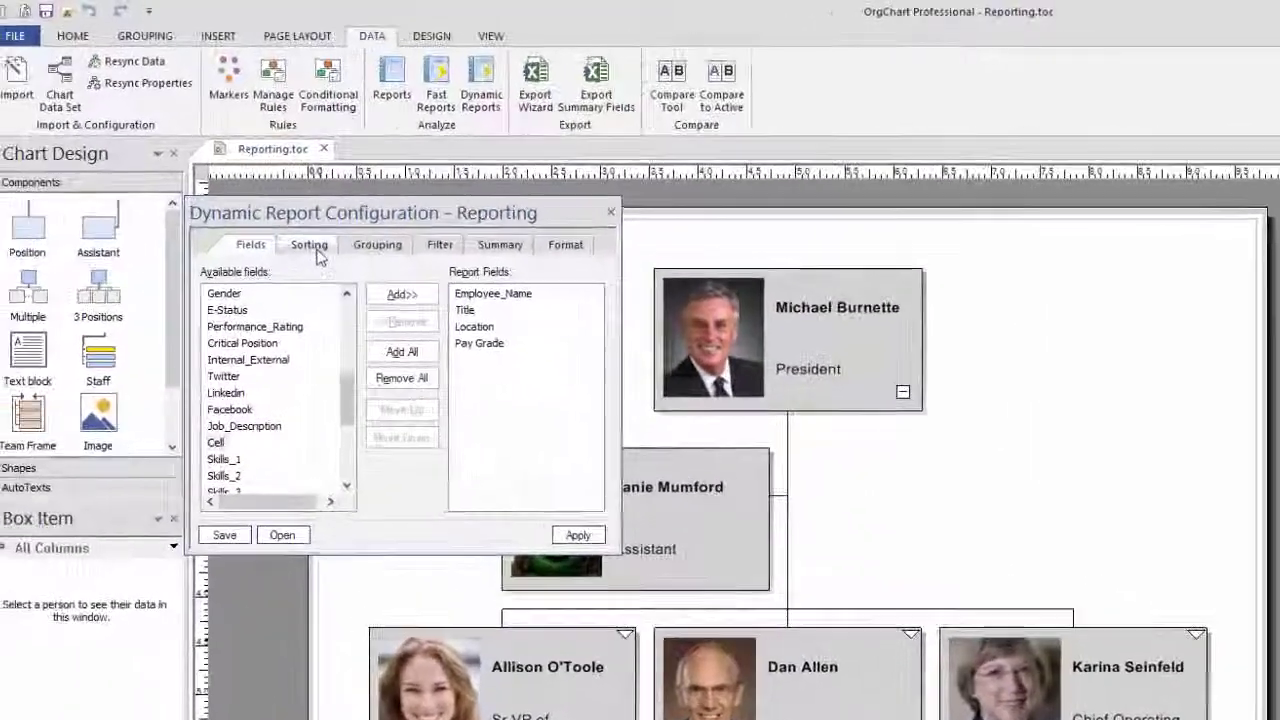
# Step: Sort the report by Employee_Name ascending and regenerate the alphabetical list
pyautogui.click(257, 232)
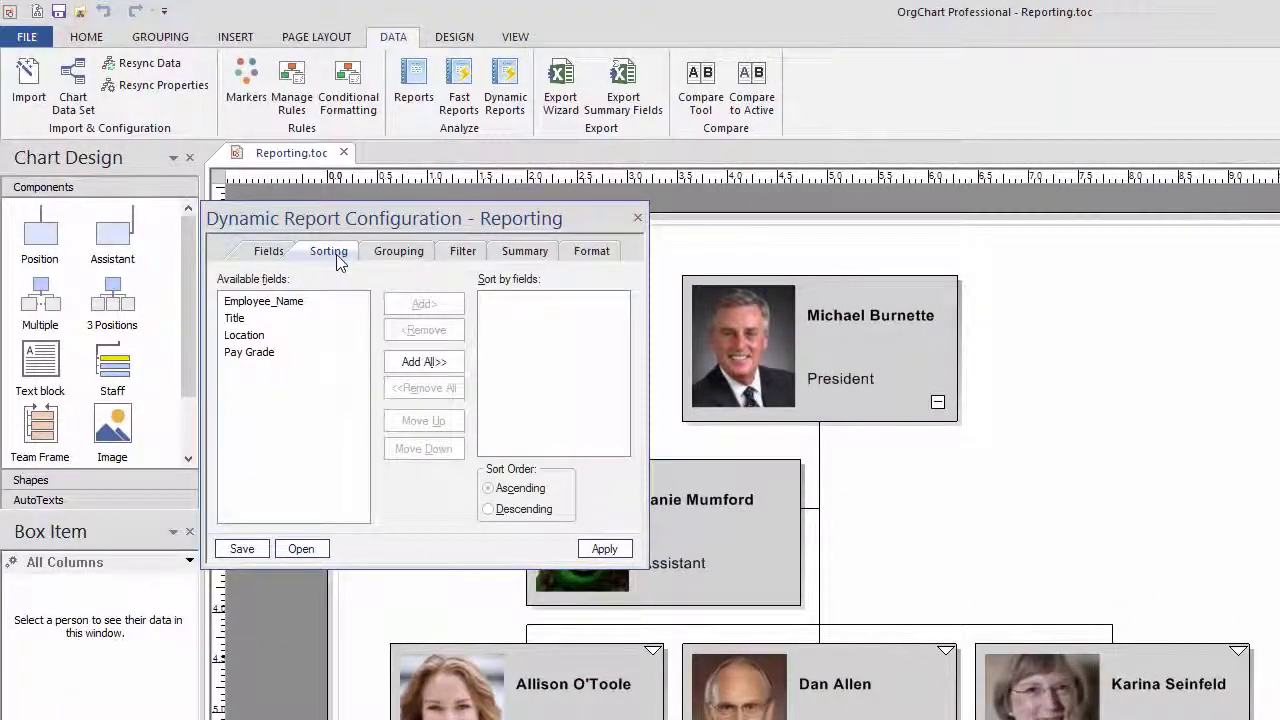
pyautogui.click(289, 306)
pyautogui.click(396, 304)
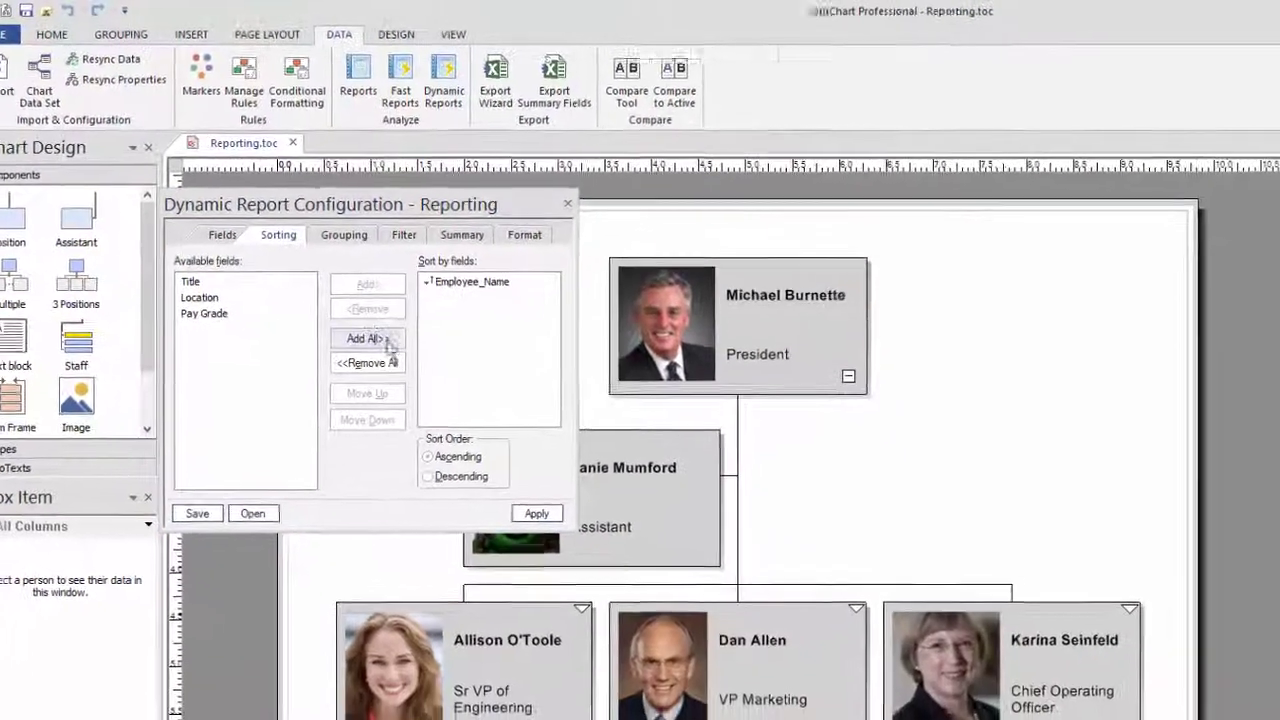
pyautogui.click(536, 513)
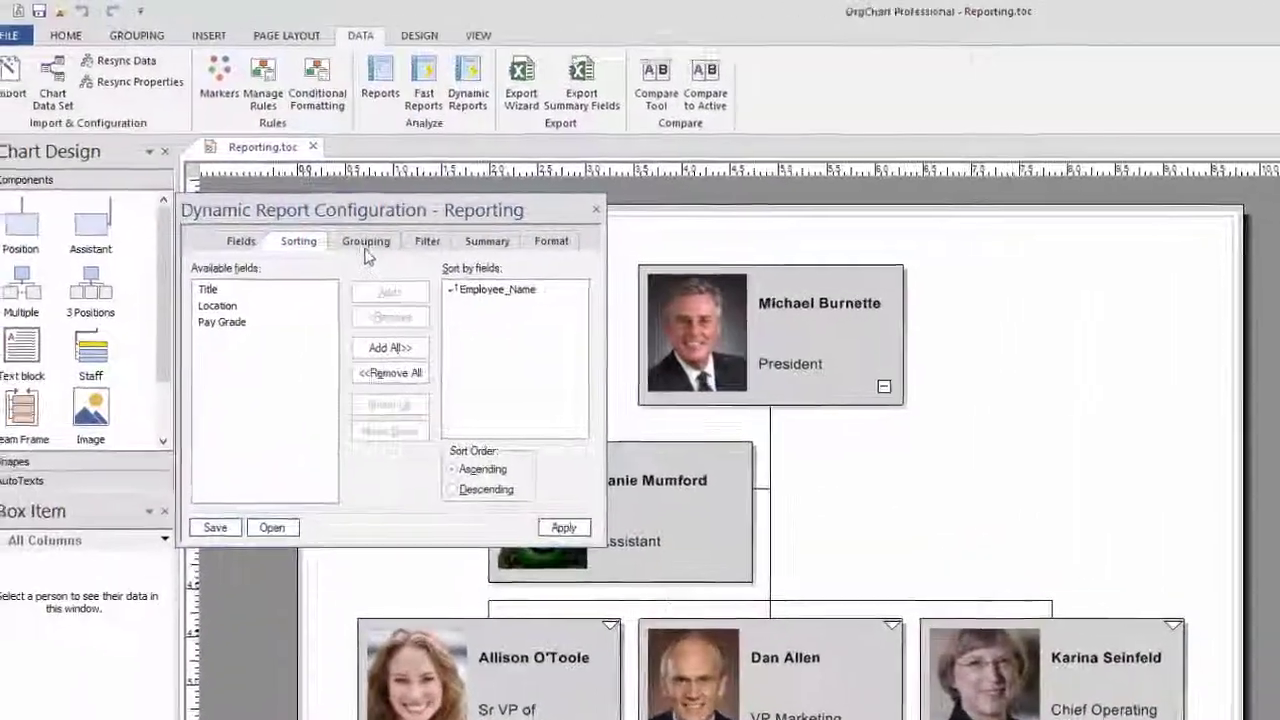
# Step: Group the report by Location, then by Pay Grade within each location, and regenerate it
pyautogui.click(303, 225)
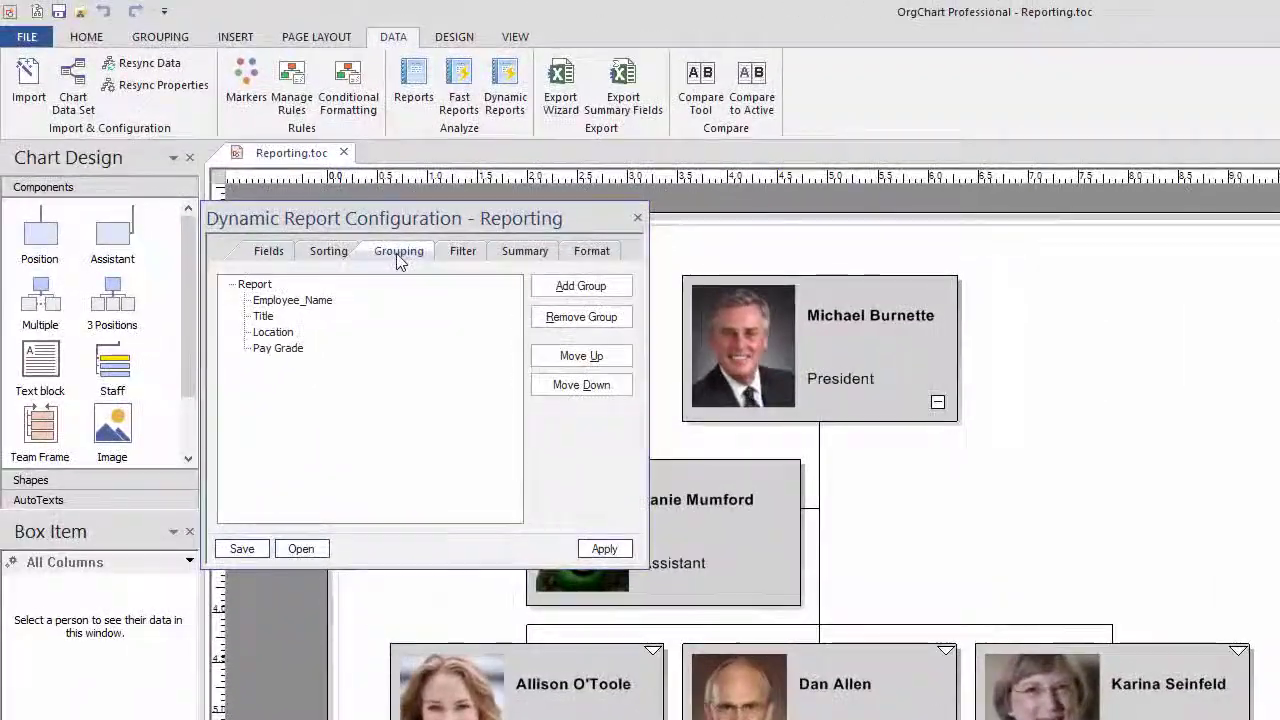
pyautogui.click(274, 332)
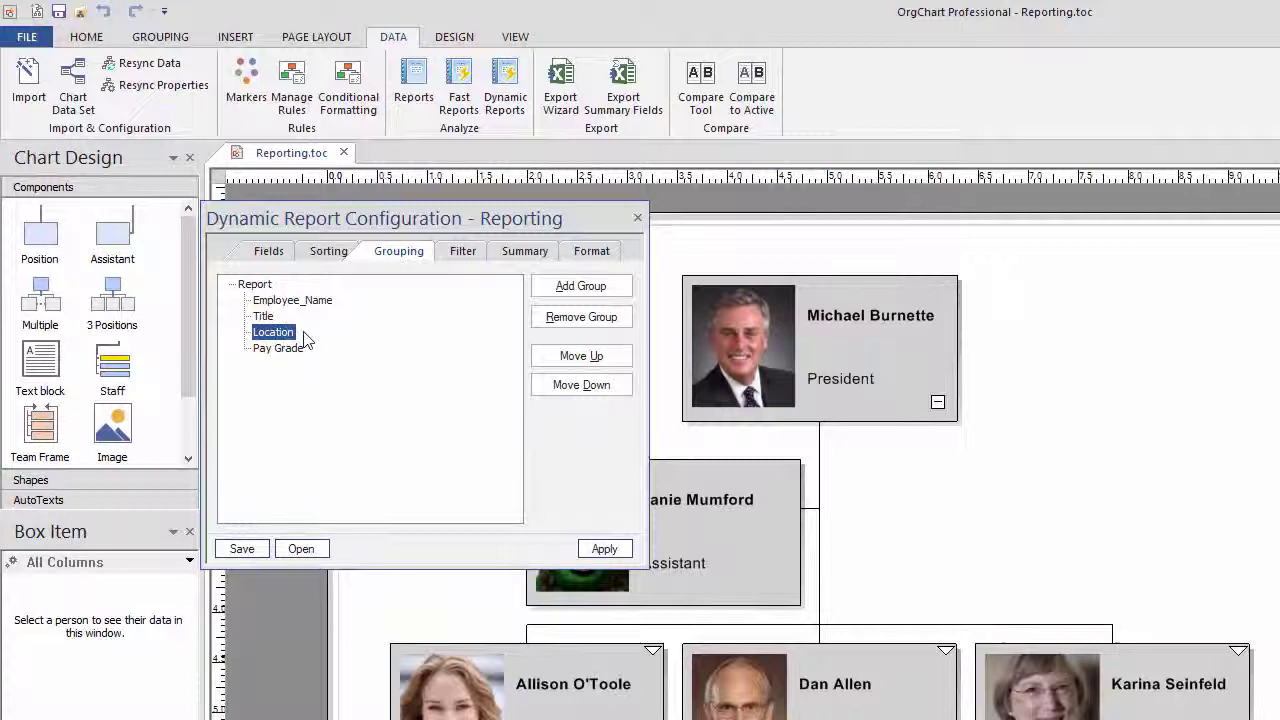
pyautogui.click(561, 287)
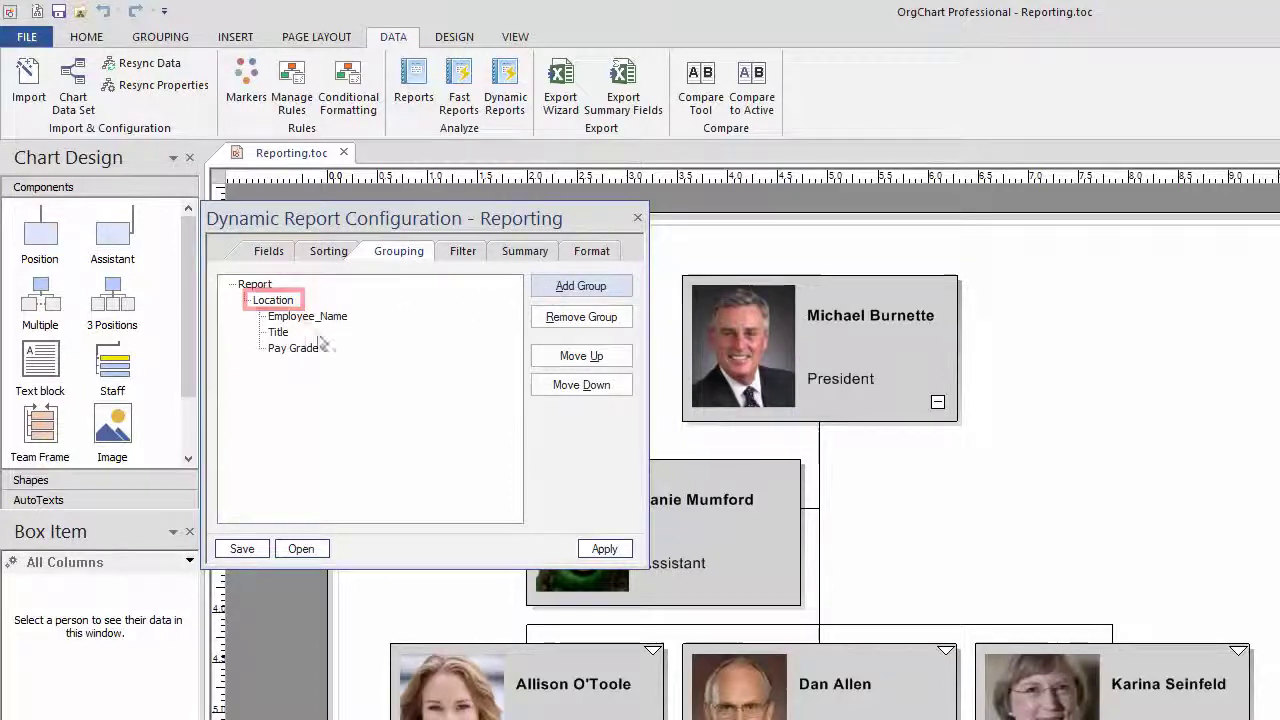
pyautogui.click(296, 348)
pyautogui.click(558, 290)
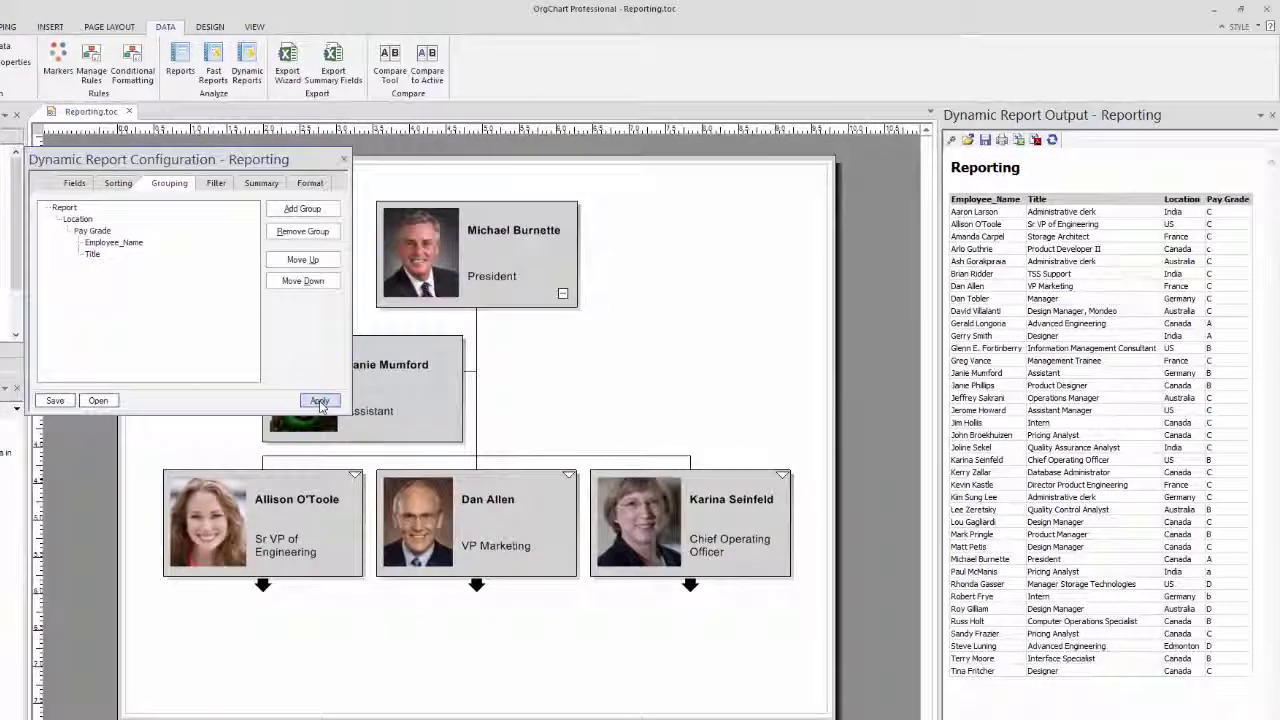
pyautogui.click(319, 401)
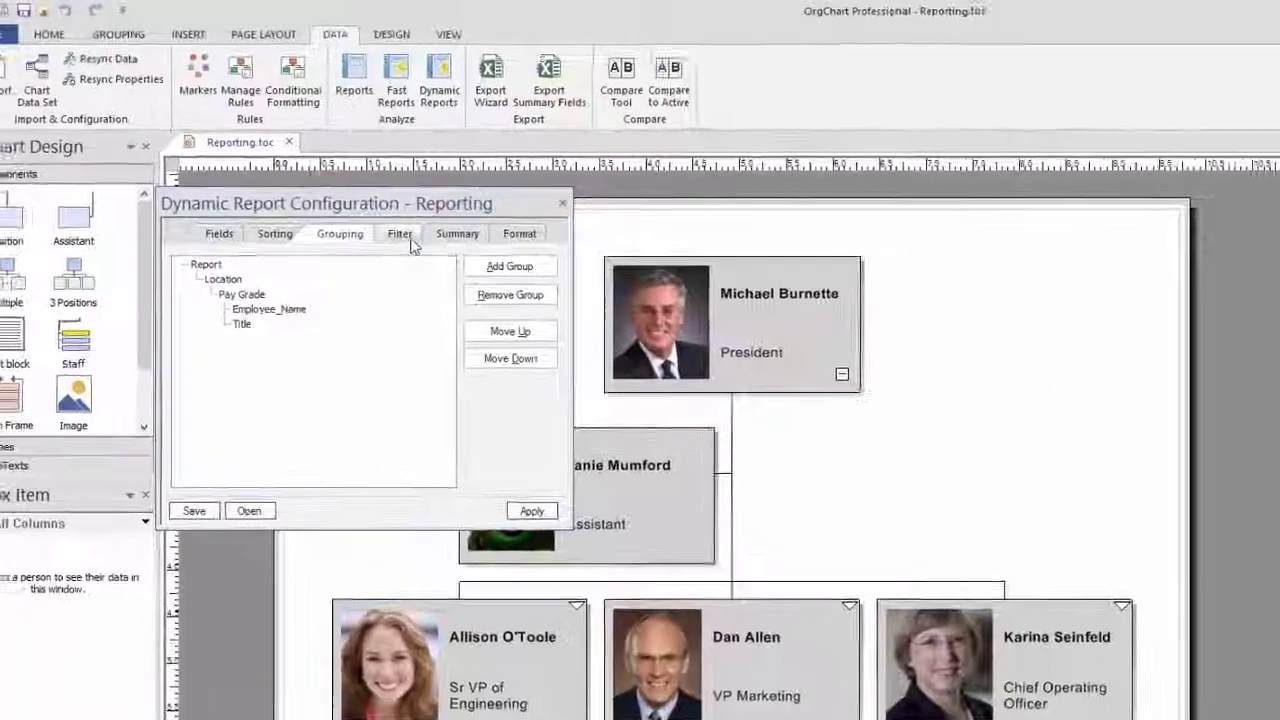
pyautogui.click(408, 238)
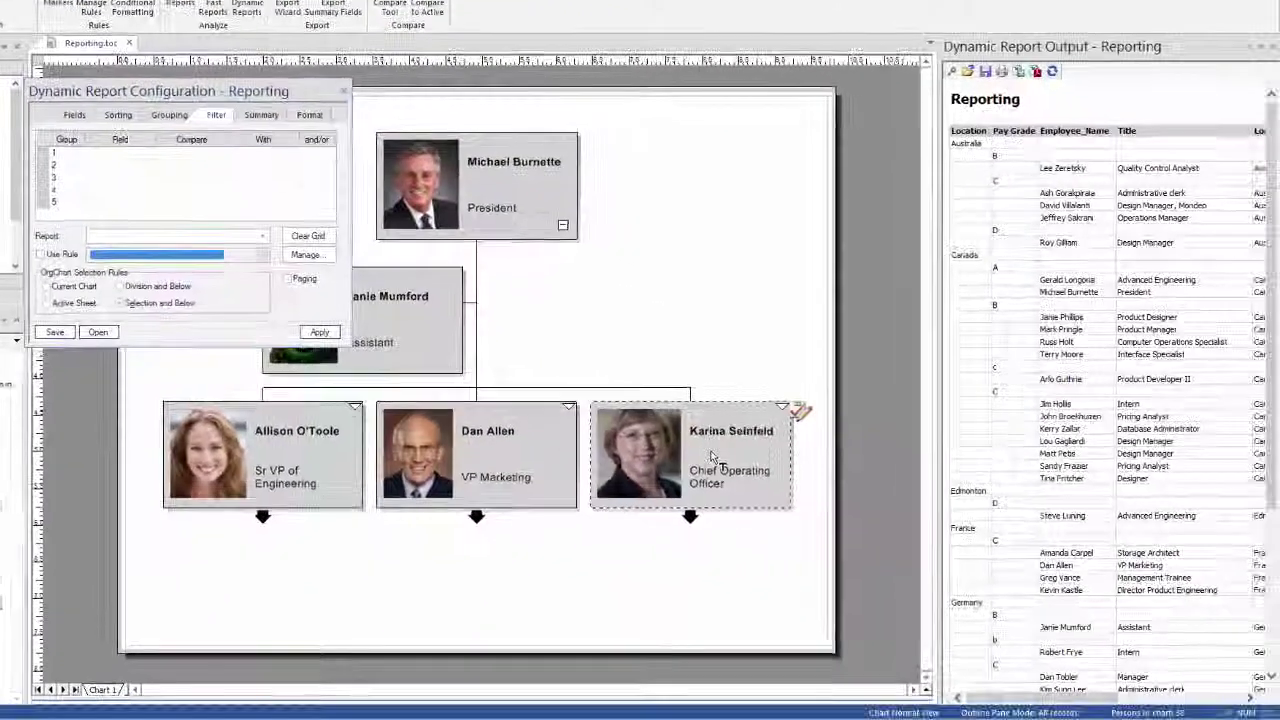
# Step: Select the COO, VP Marketing, then President boxes so the report covers everyone from the president down
pyautogui.click(850, 541)
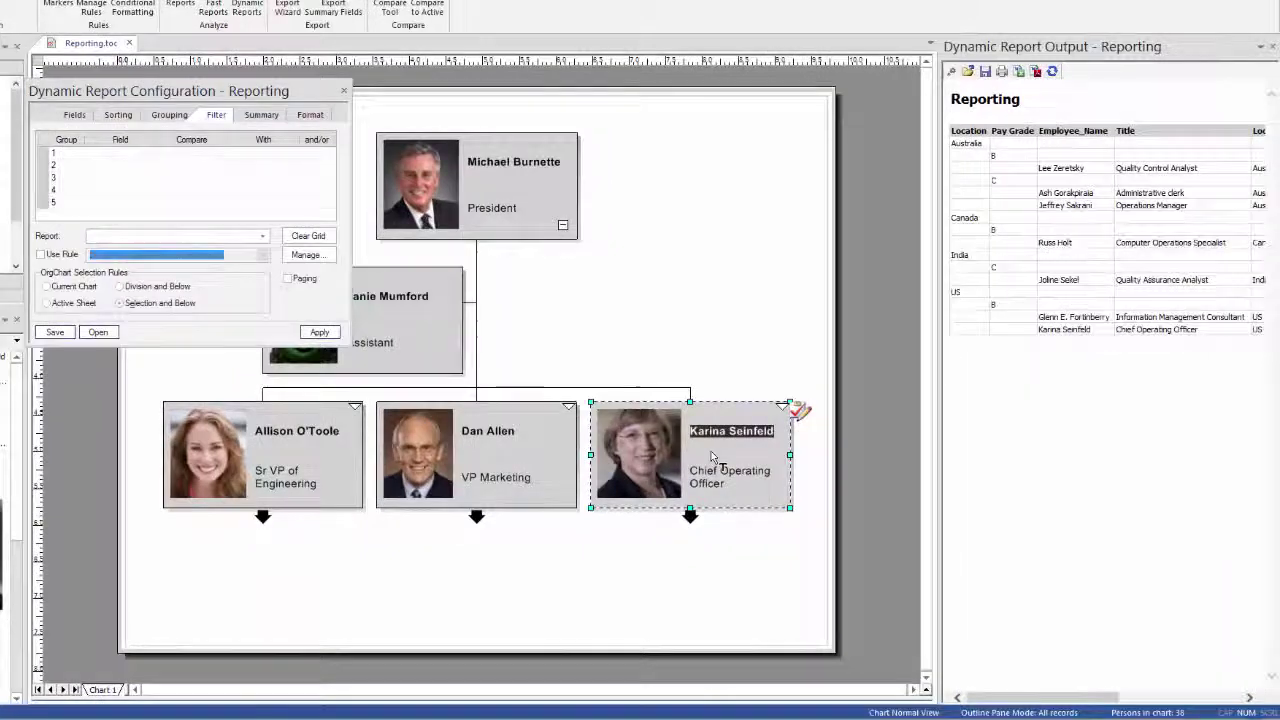
pyautogui.click(548, 450)
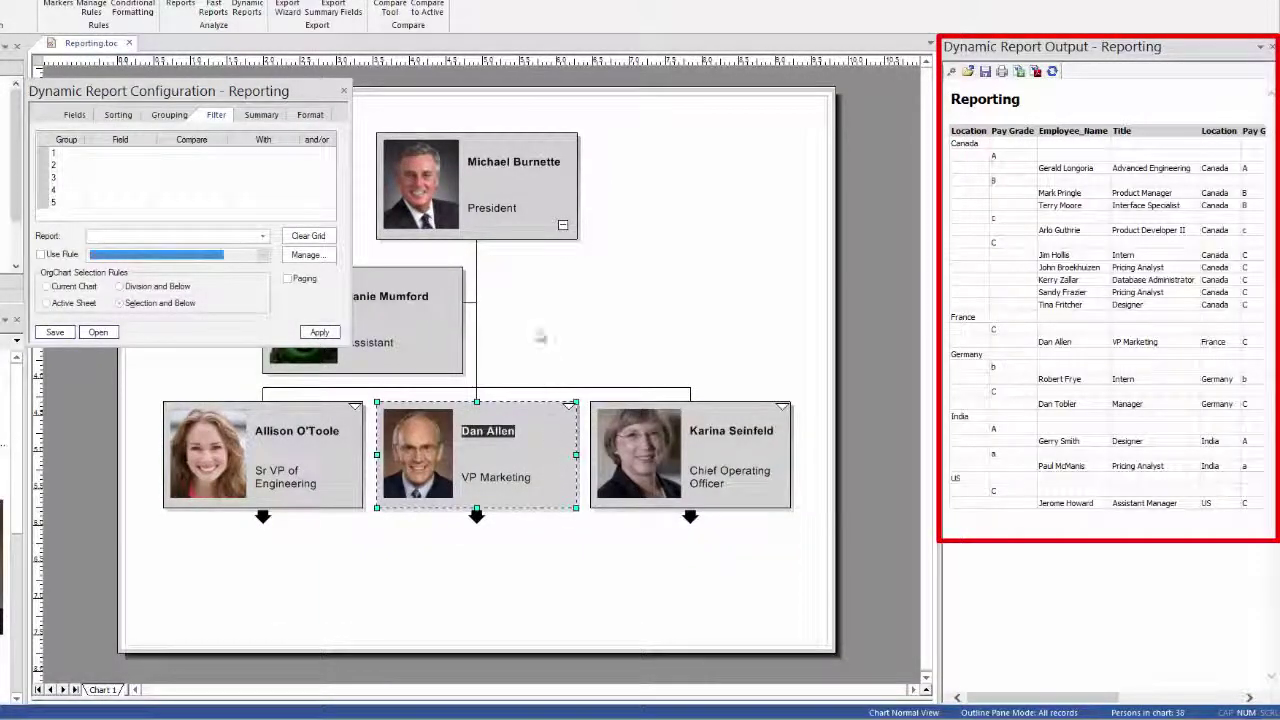
pyautogui.click(540, 199)
pyautogui.moveTo(540, 199)
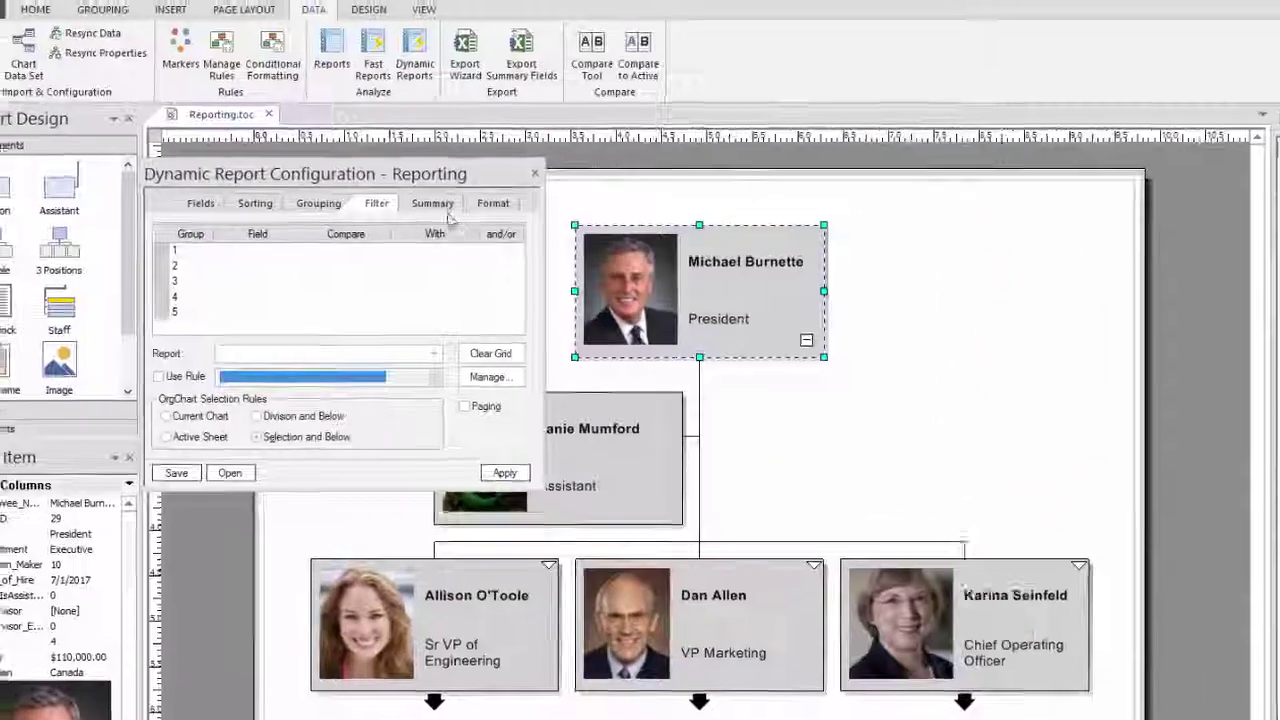
pyautogui.click(445, 207)
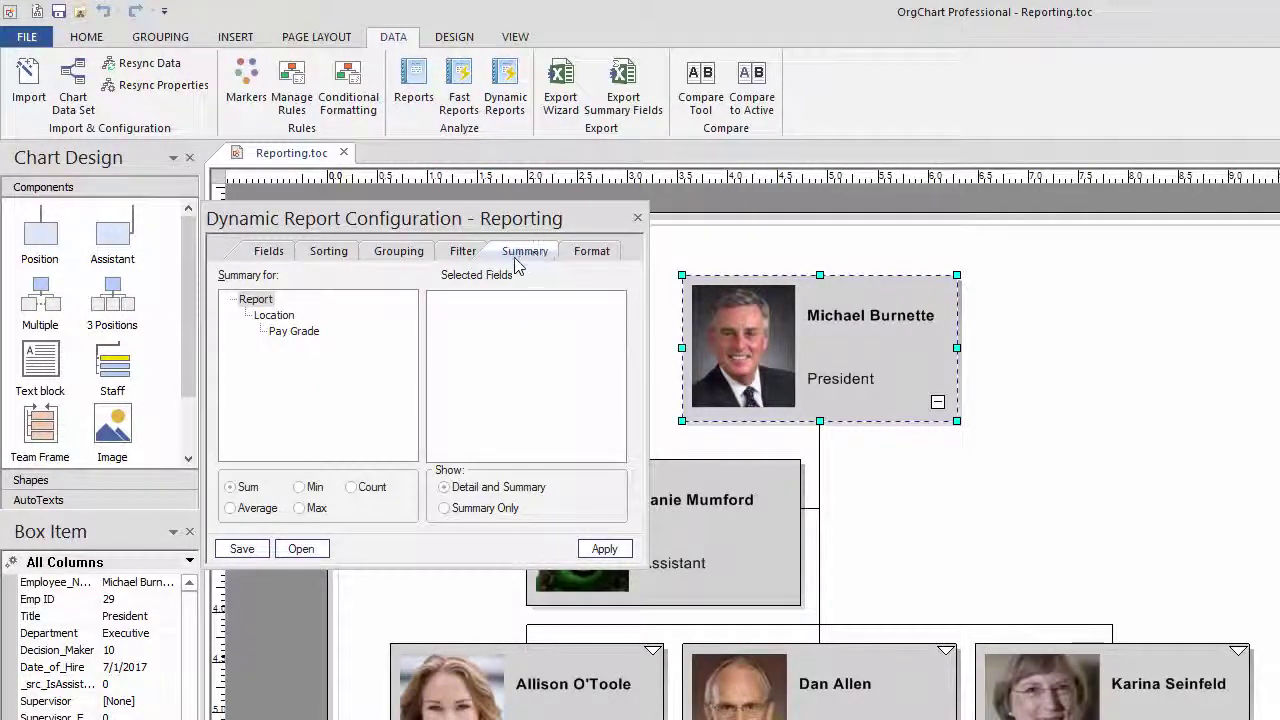
# Step: Add Count subtotals at the Location and Pay Grade levels and apply them to the report
pyautogui.click(284, 318)
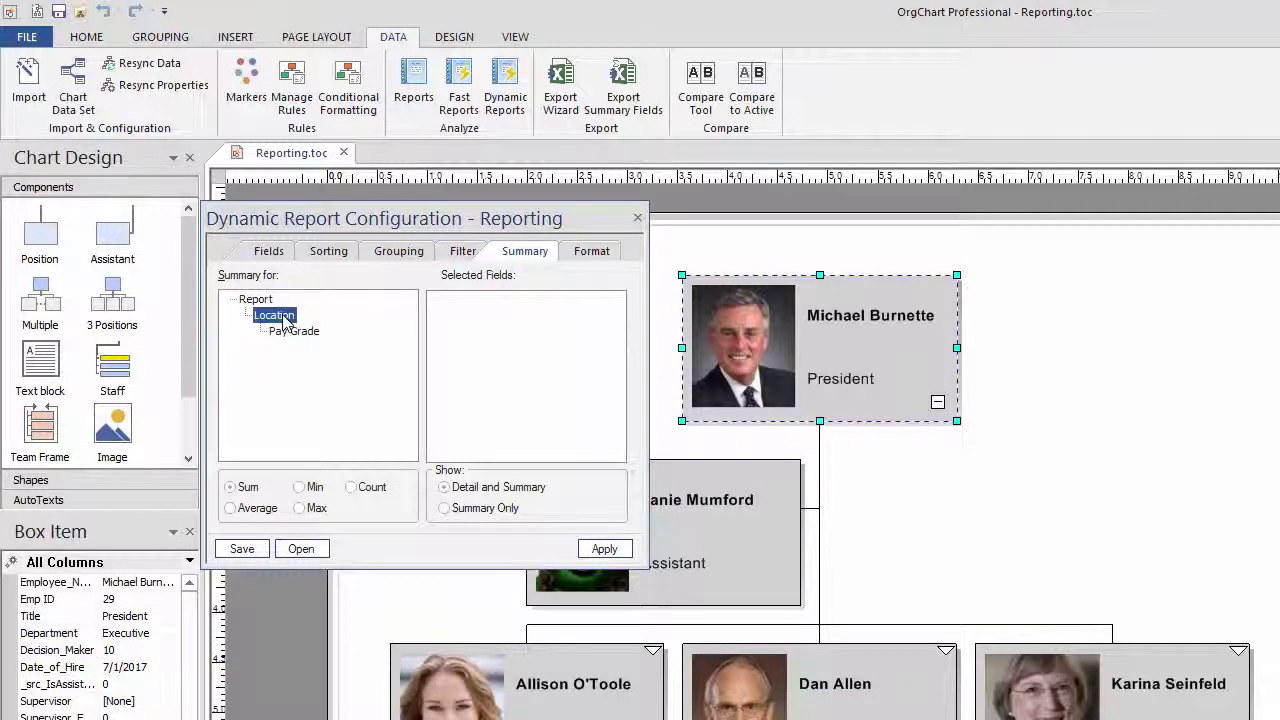
pyautogui.click(352, 488)
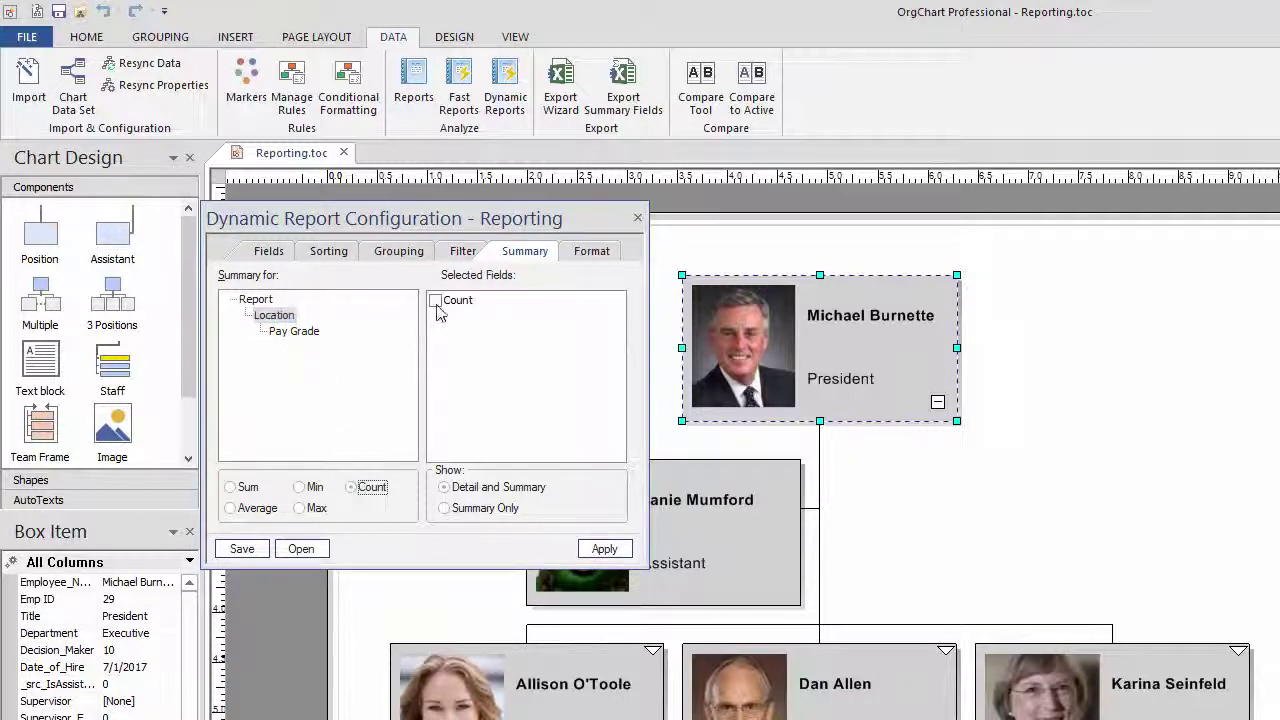
pyautogui.click(436, 301)
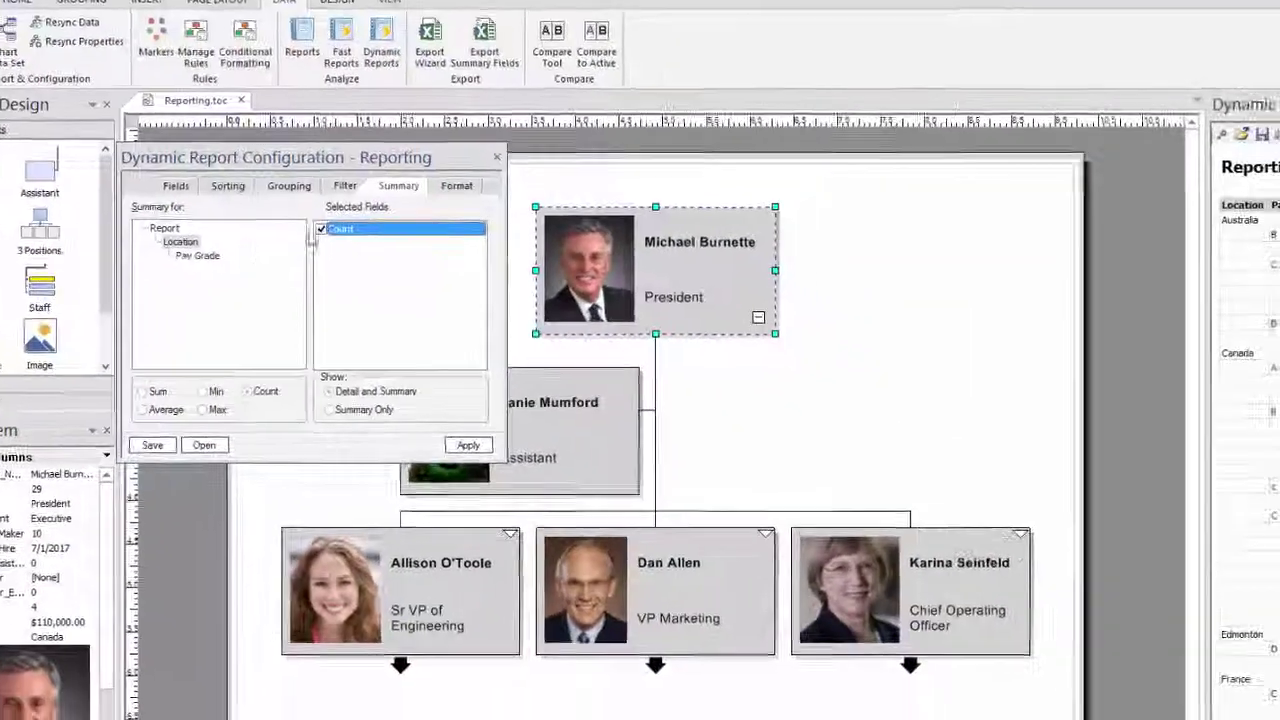
pyautogui.click(197, 255)
pyautogui.click(321, 230)
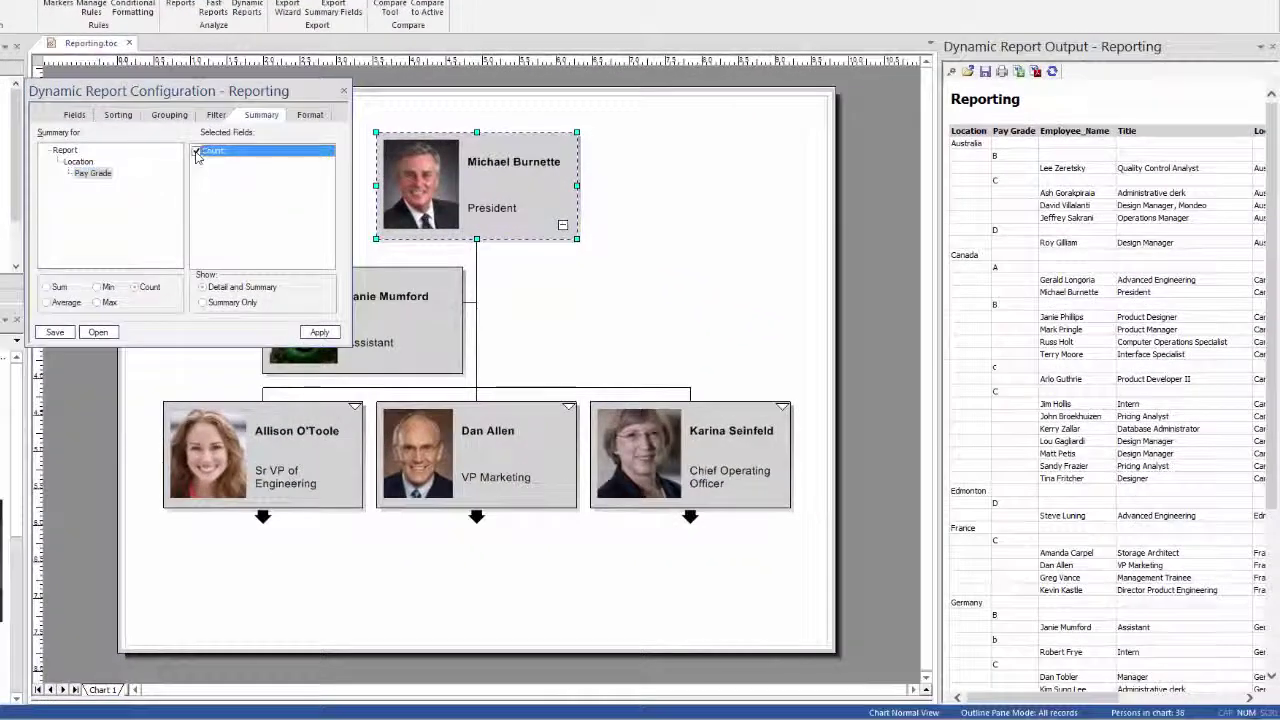
pyautogui.click(314, 332)
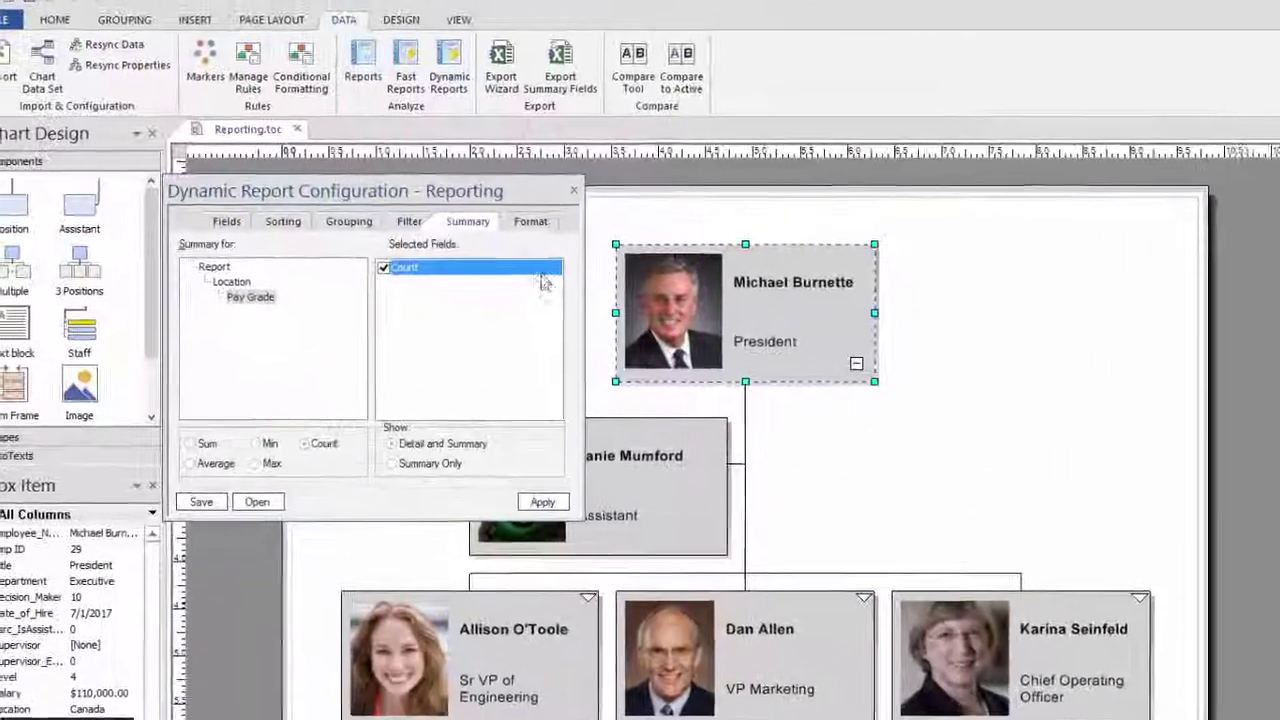
pyautogui.click(390, 153)
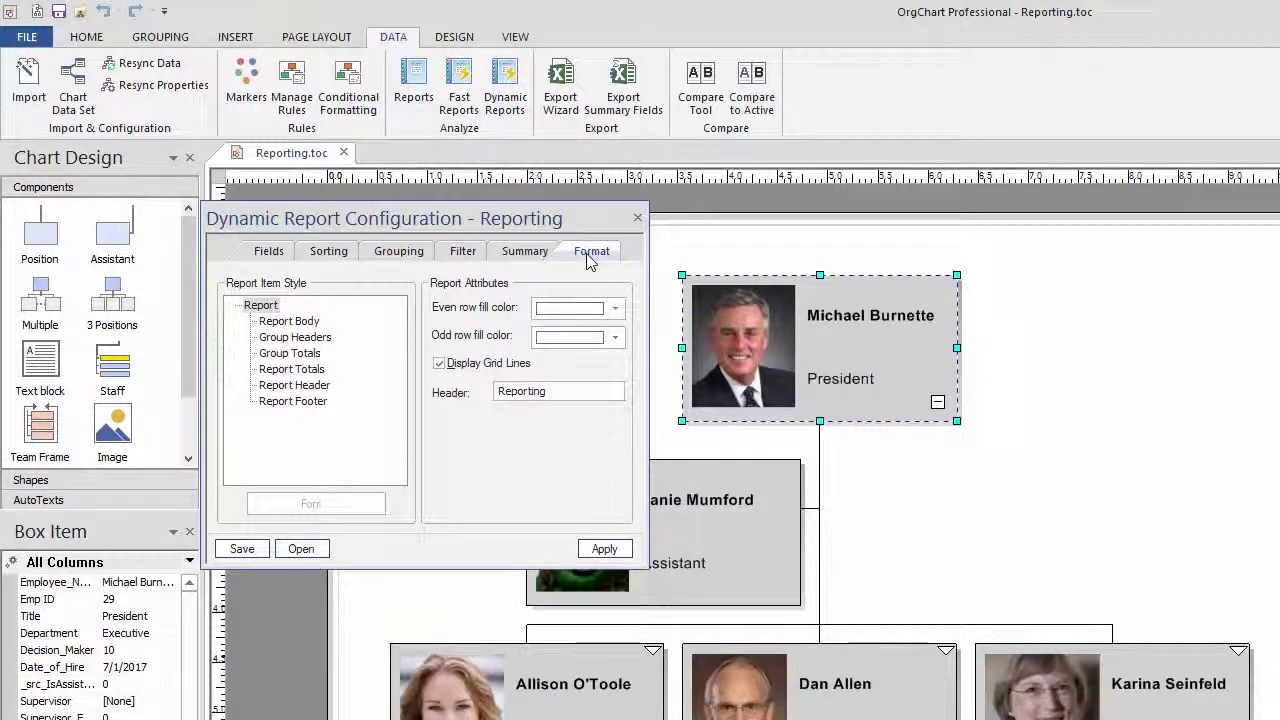
# Step: Set the even row fill color to gray, apply it, and close the configuration dialog
pyautogui.click(614, 309)
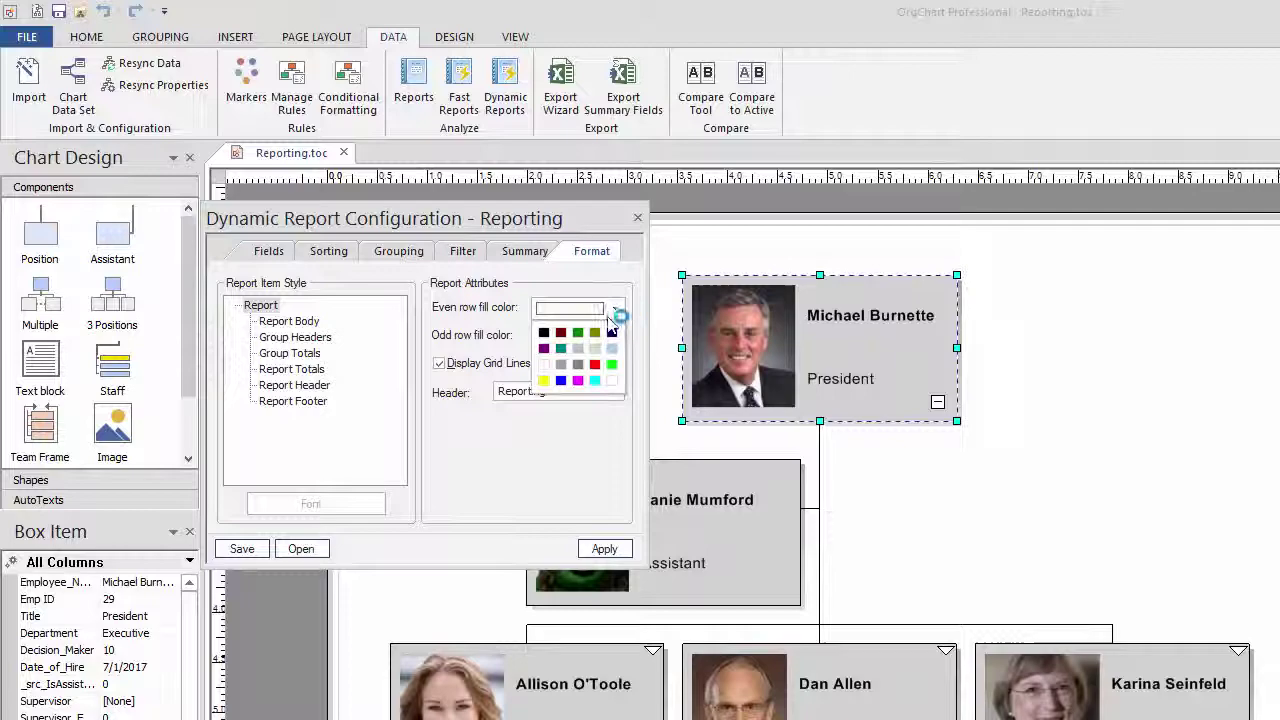
pyautogui.click(561, 366)
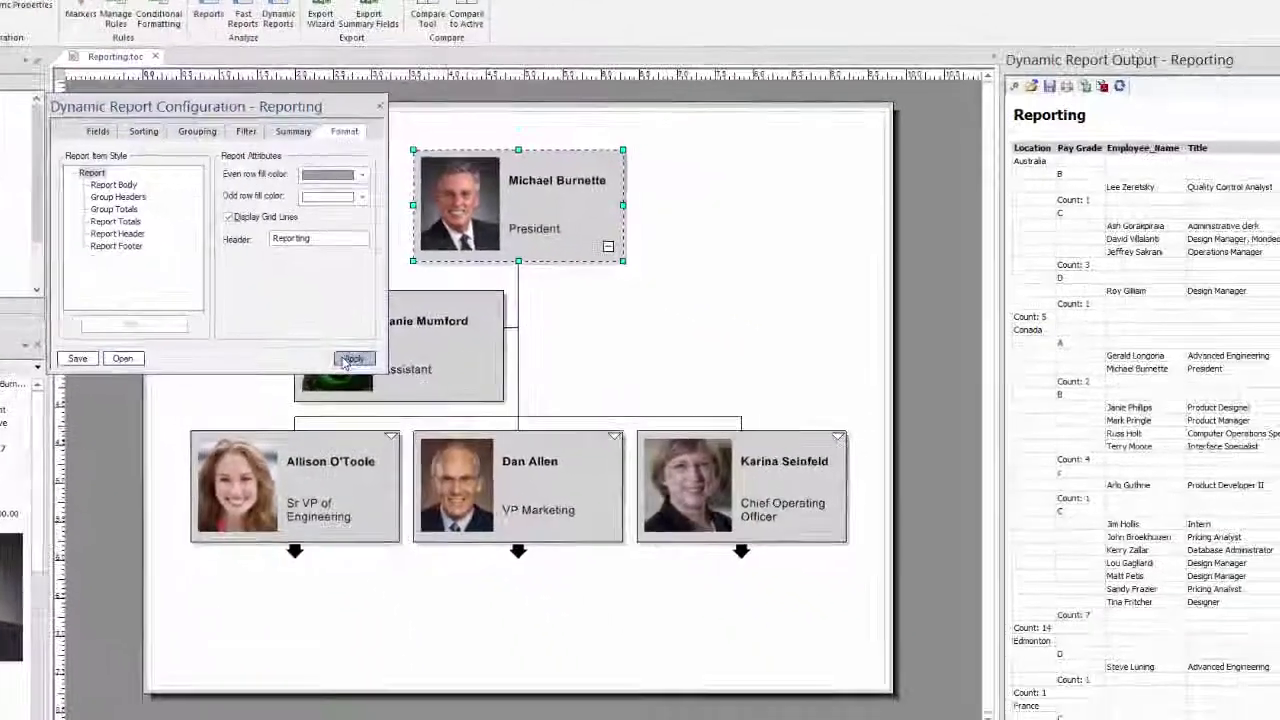
pyautogui.click(604, 549)
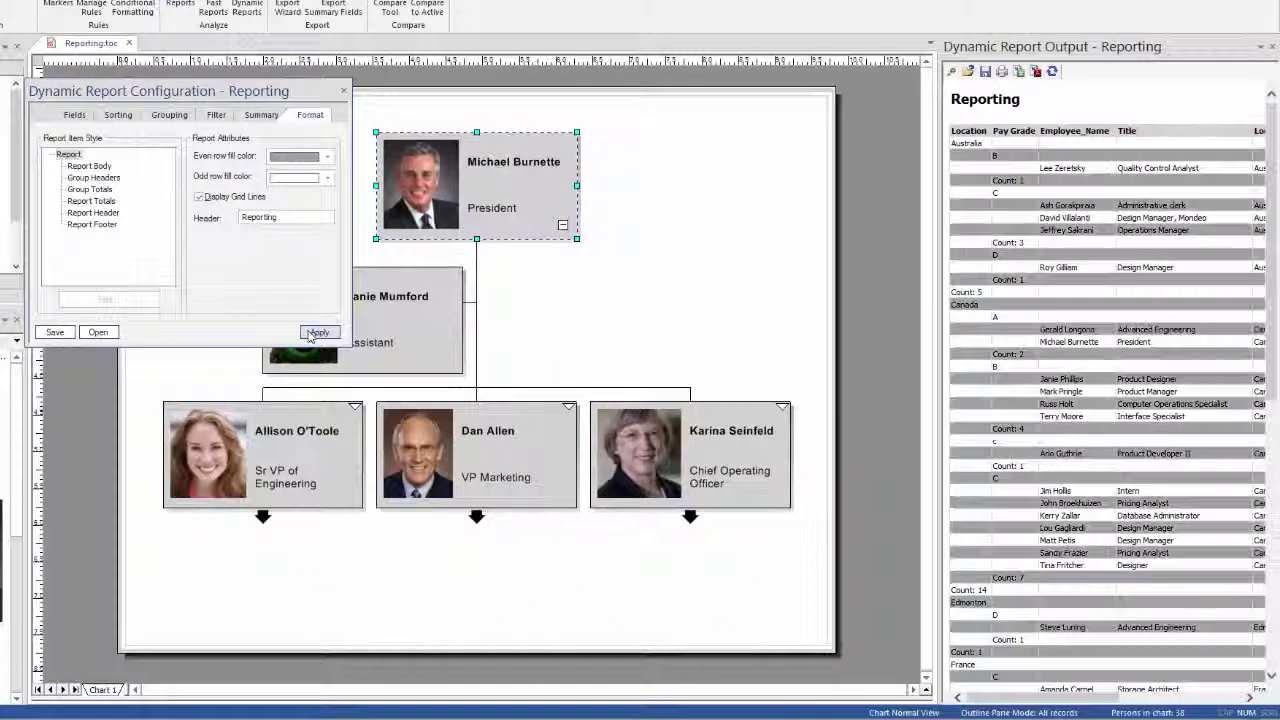
pyautogui.click(344, 91)
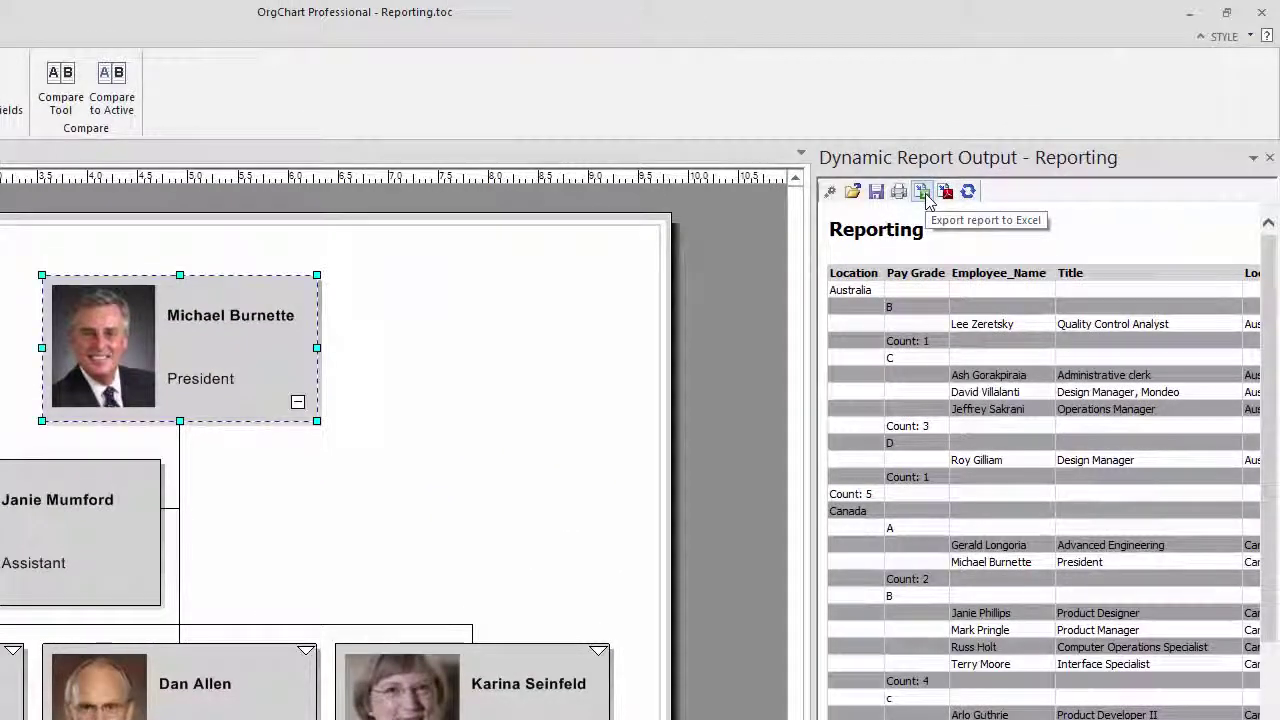
# Step: Export the report to Excel, saving it as Reporting.xlsx
pyautogui.click(925, 196)
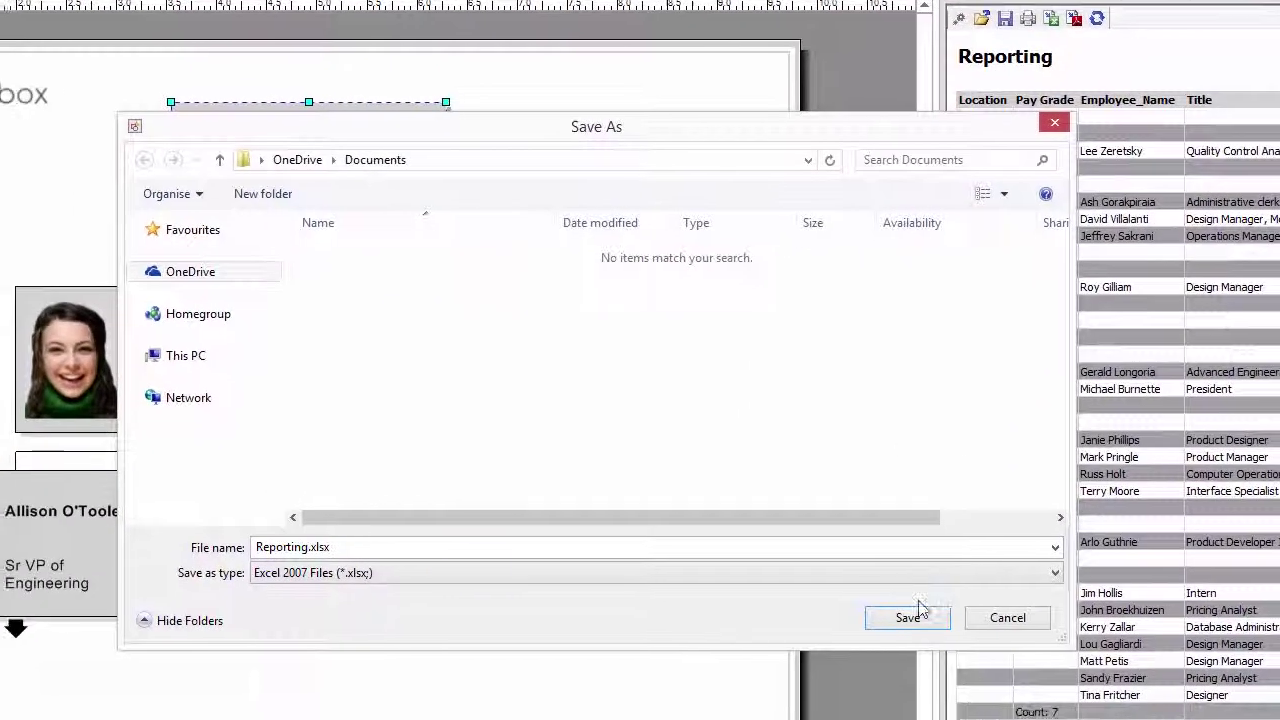
pyautogui.click(831, 715)
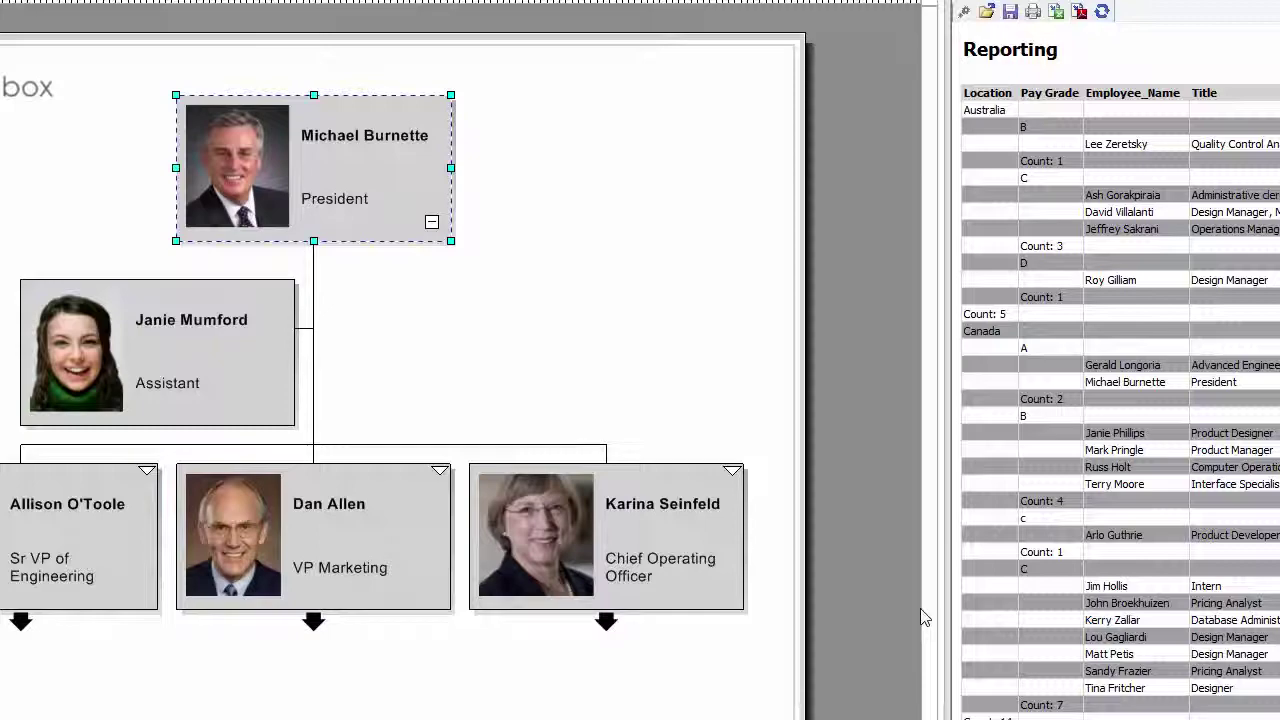